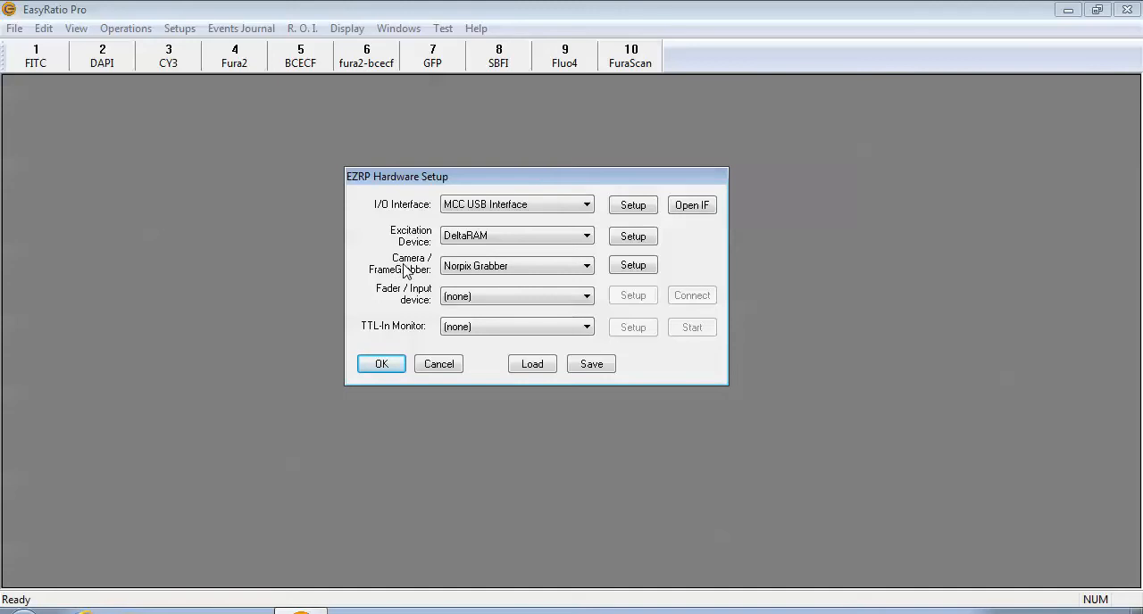
Open the setup of the Norpix Grabber as the camera/frame grabber and look over its list of supported grabbers.
click(515, 265)
click(515, 265)
click(633, 266)
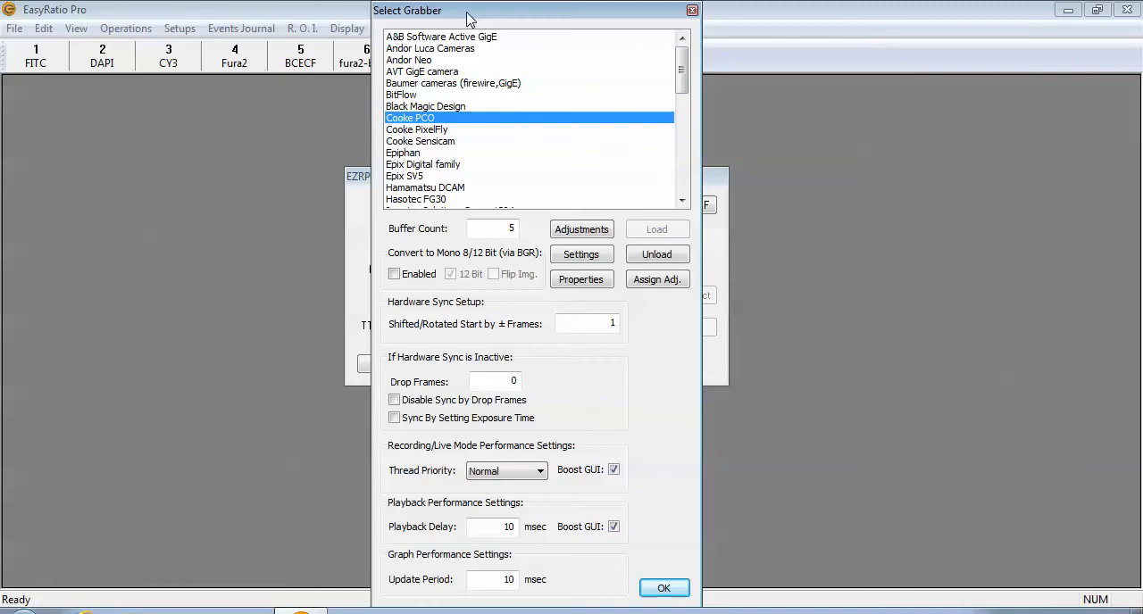
drag(463, 13, 458, 41)
drag(677, 108, 676, 107)
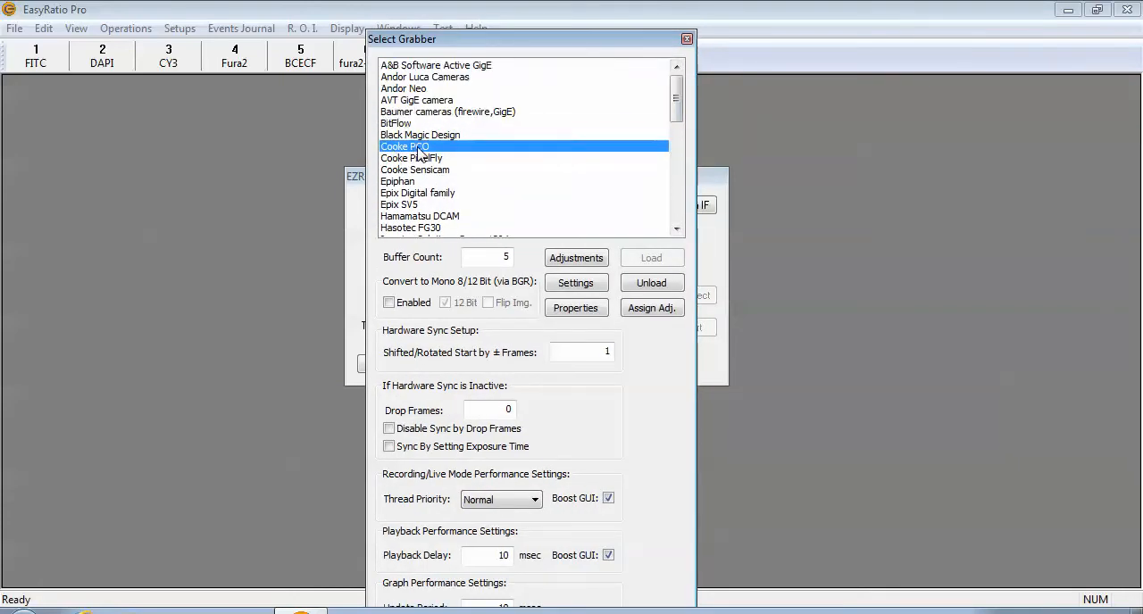
Unload the Cooke PCO grabber and load it again, acknowledging the confirmation.
click(651, 283)
click(651, 259)
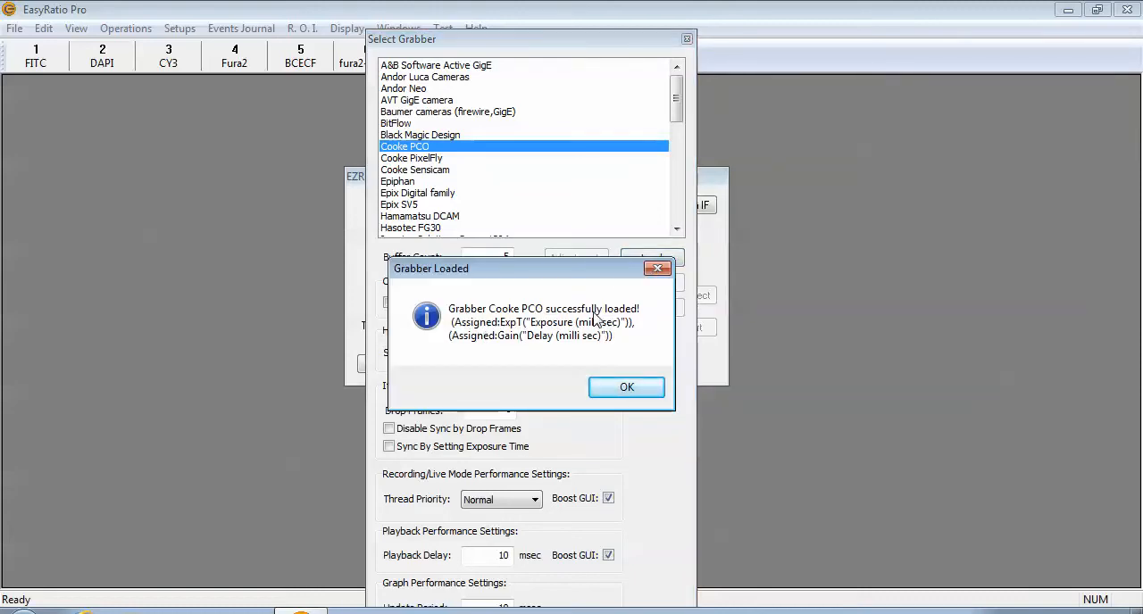
click(626, 387)
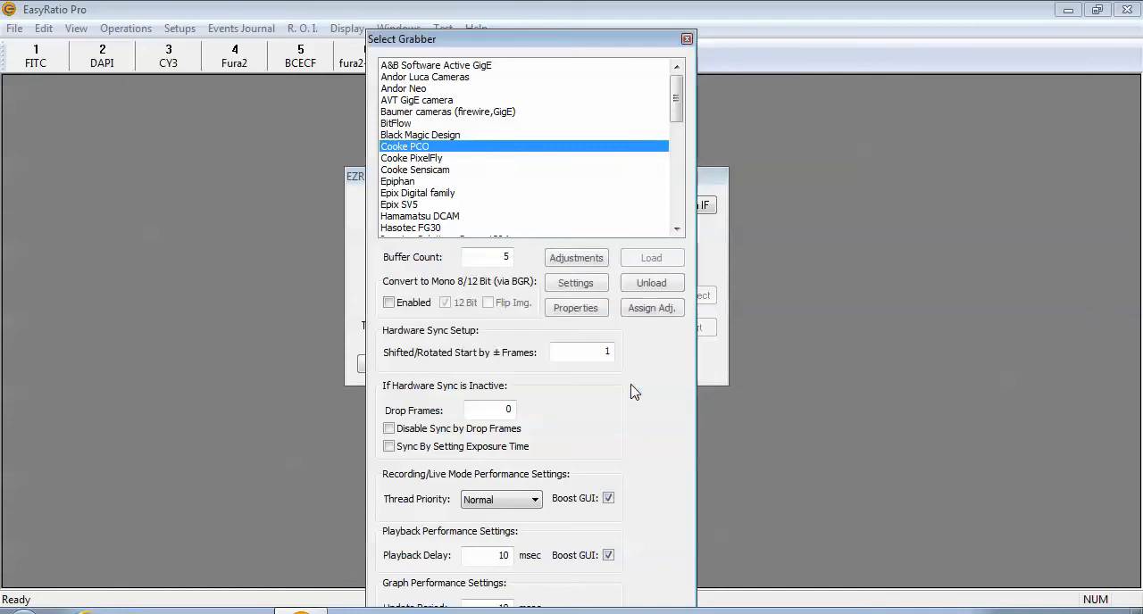
Open the Cooke PCO grabber's properties and apply a reduced image ROI of 1120 by 1000.
click(576, 309)
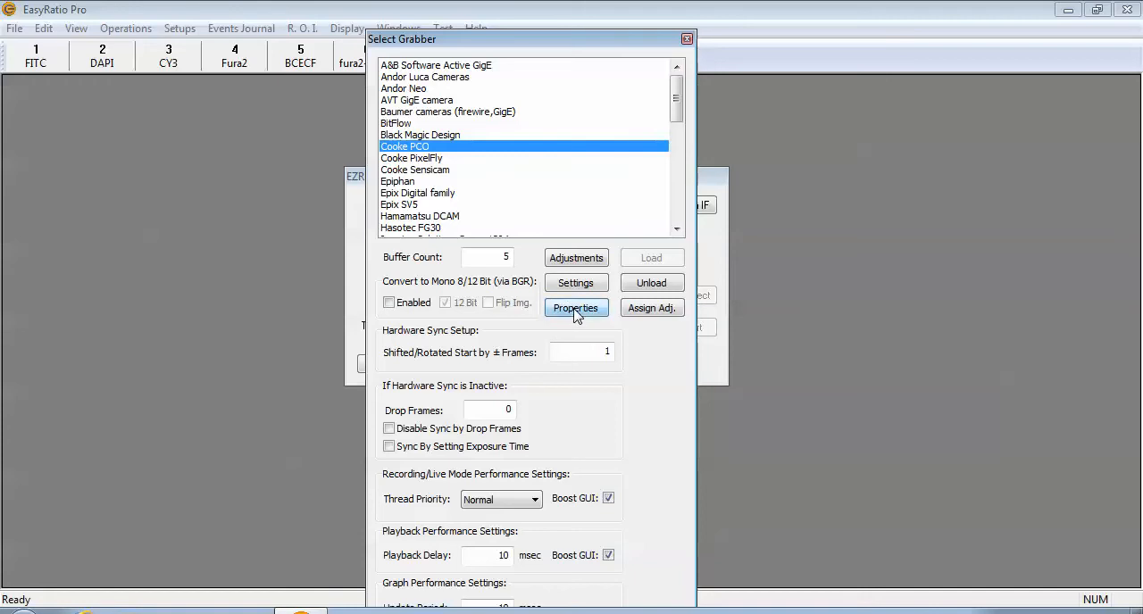
drag(526, 52, 498, 146)
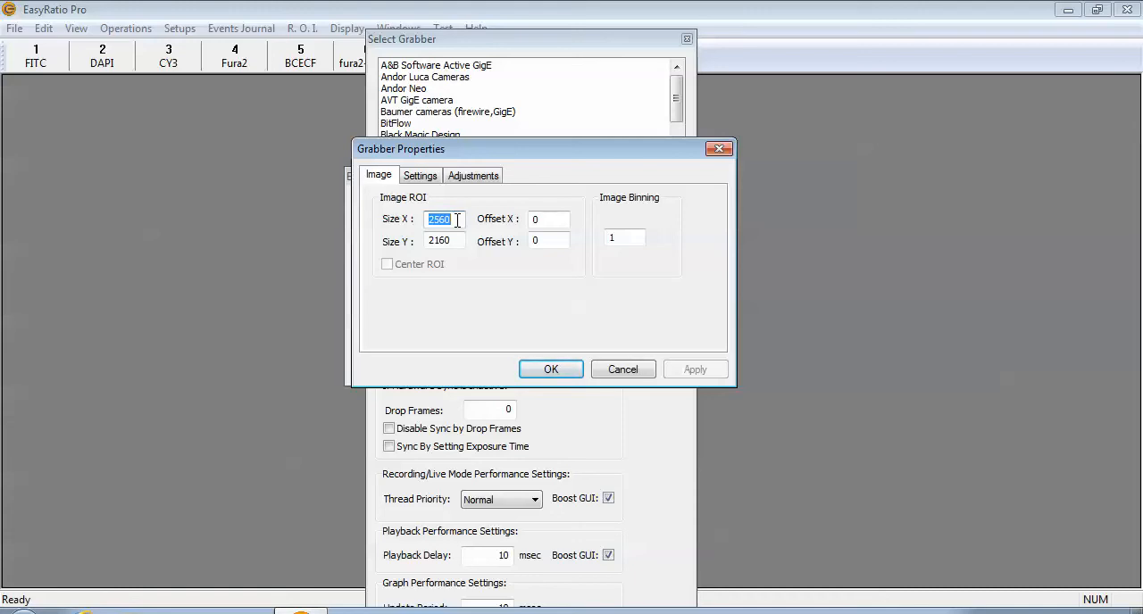
text(1000)
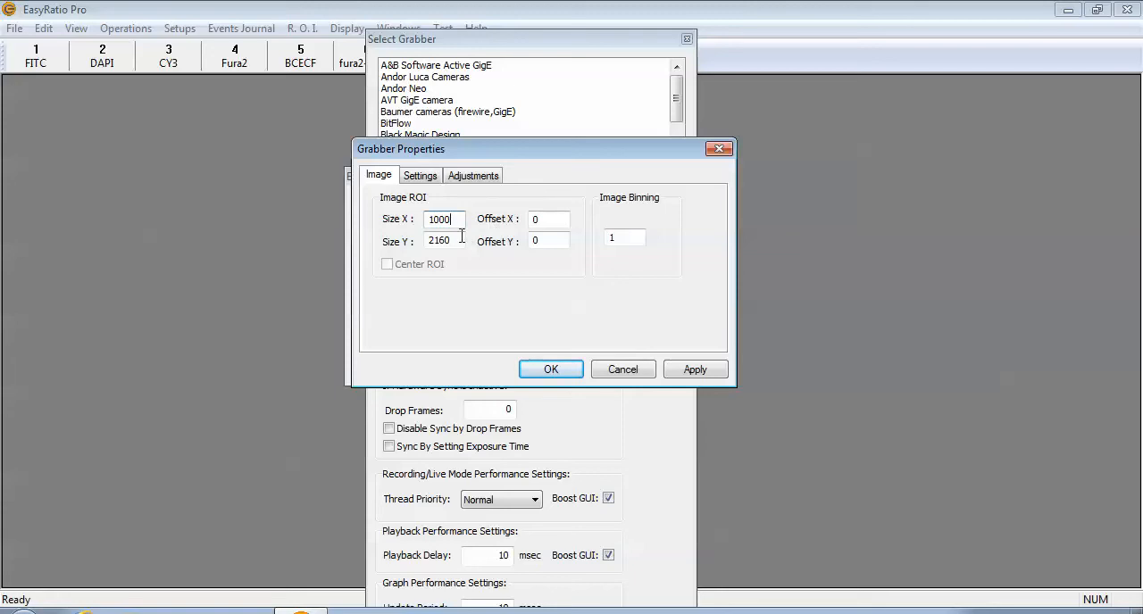
drag(464, 239, 407, 242)
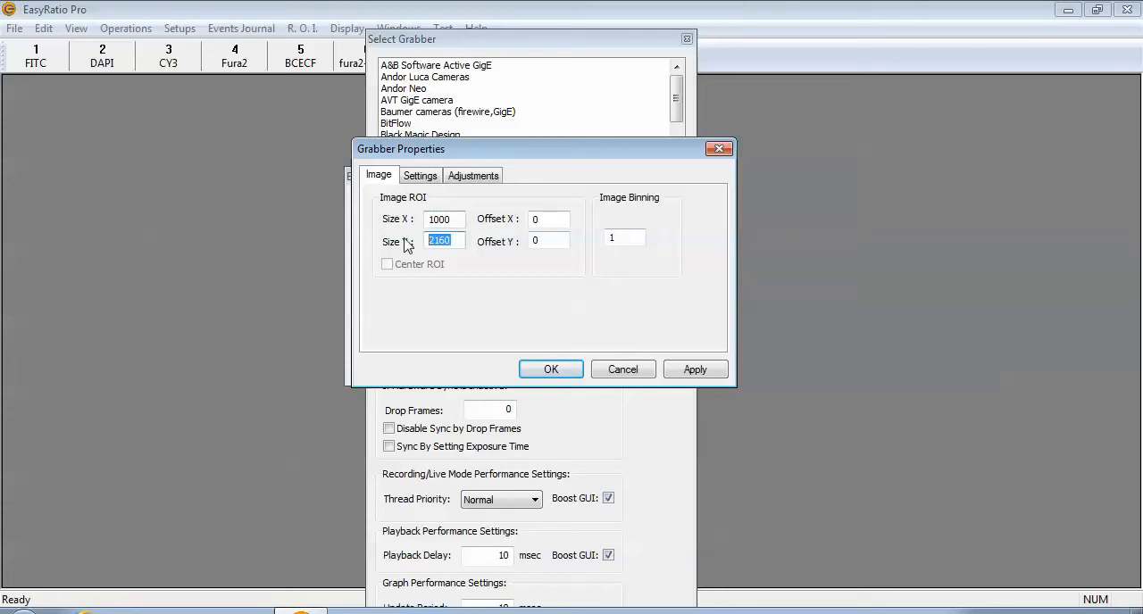
text(10)
click(683, 370)
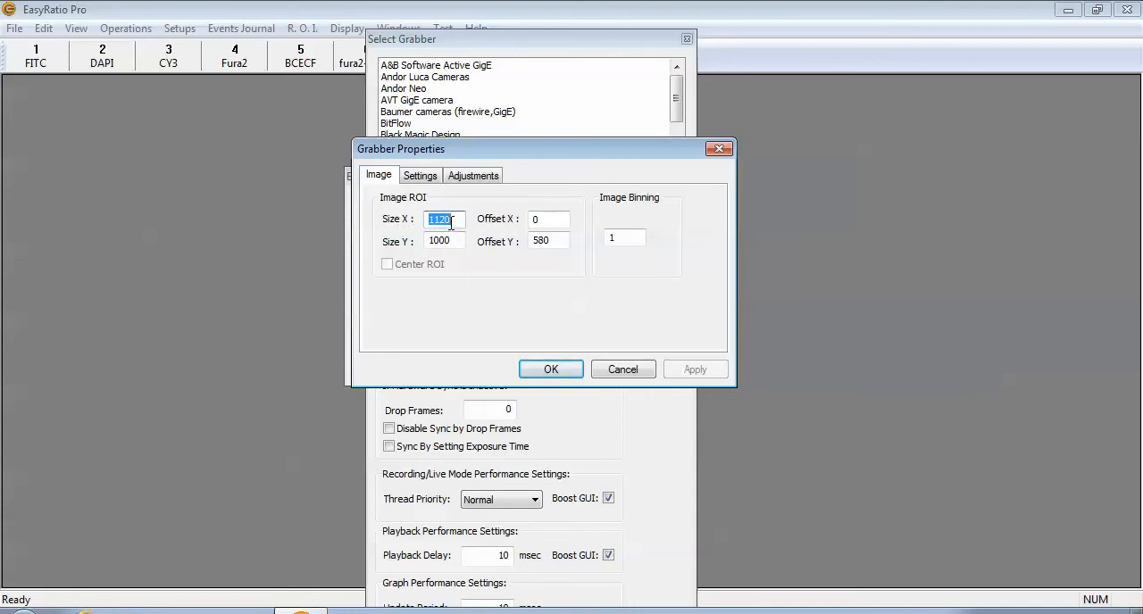
Try the 286 pixel clock value in the grabber's feature settings and return it to 95.
click(421, 175)
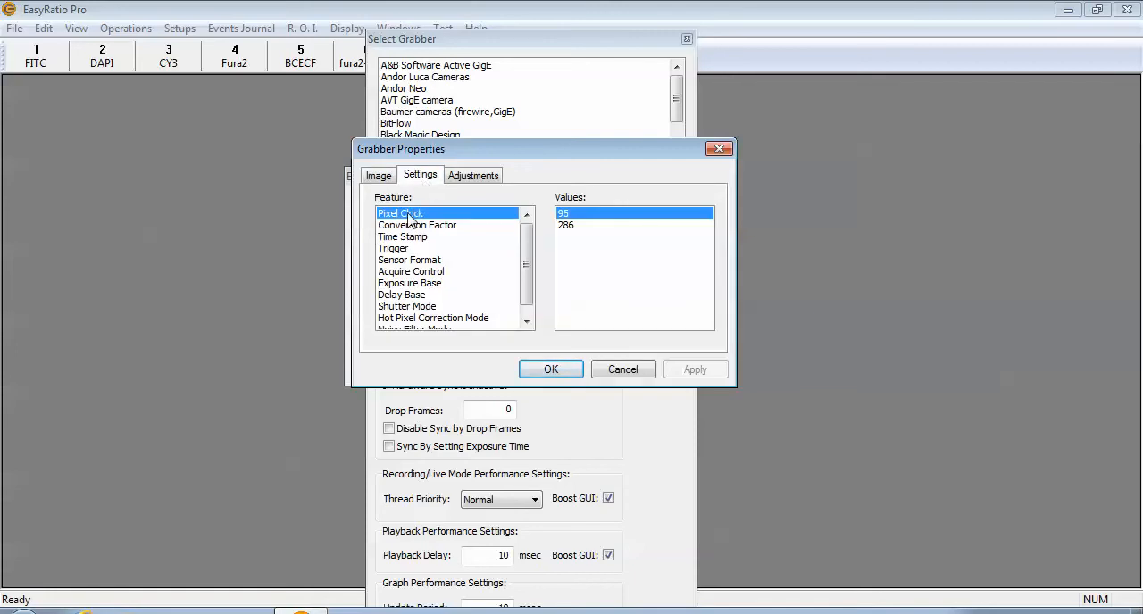
click(573, 226)
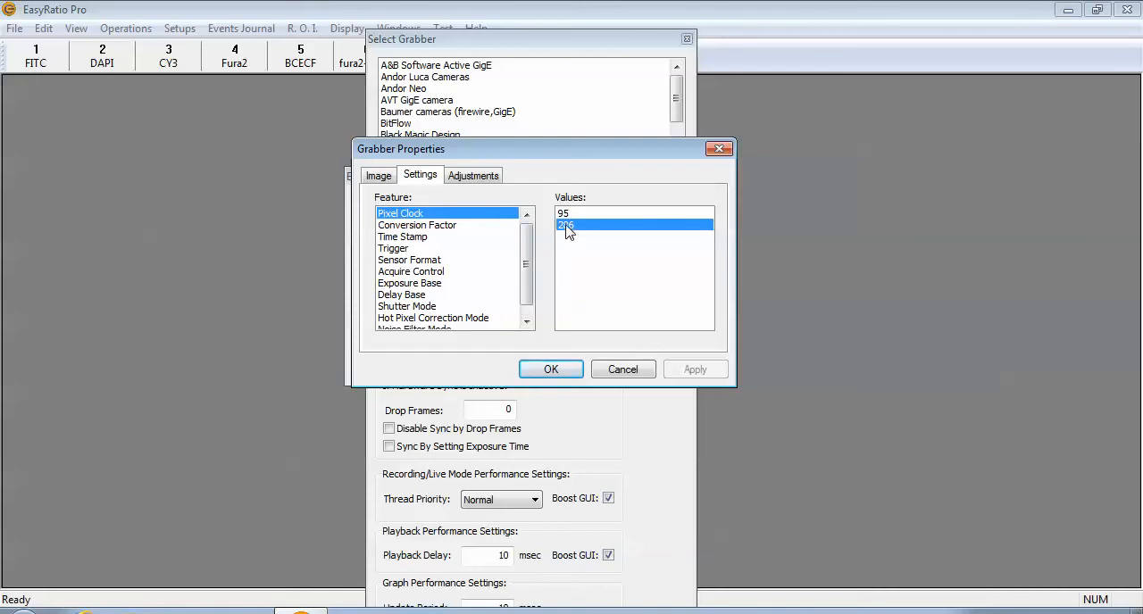
click(566, 218)
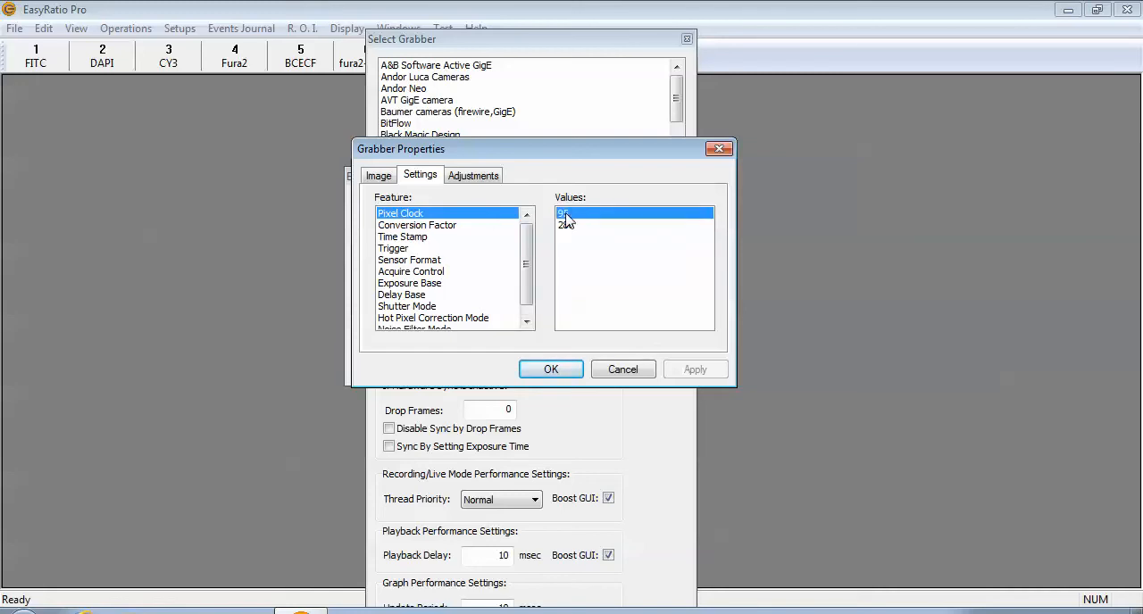
Examine the available values of each remaining grabber feature, from Conversion Factor through Noise Filter Mode.
click(404, 228)
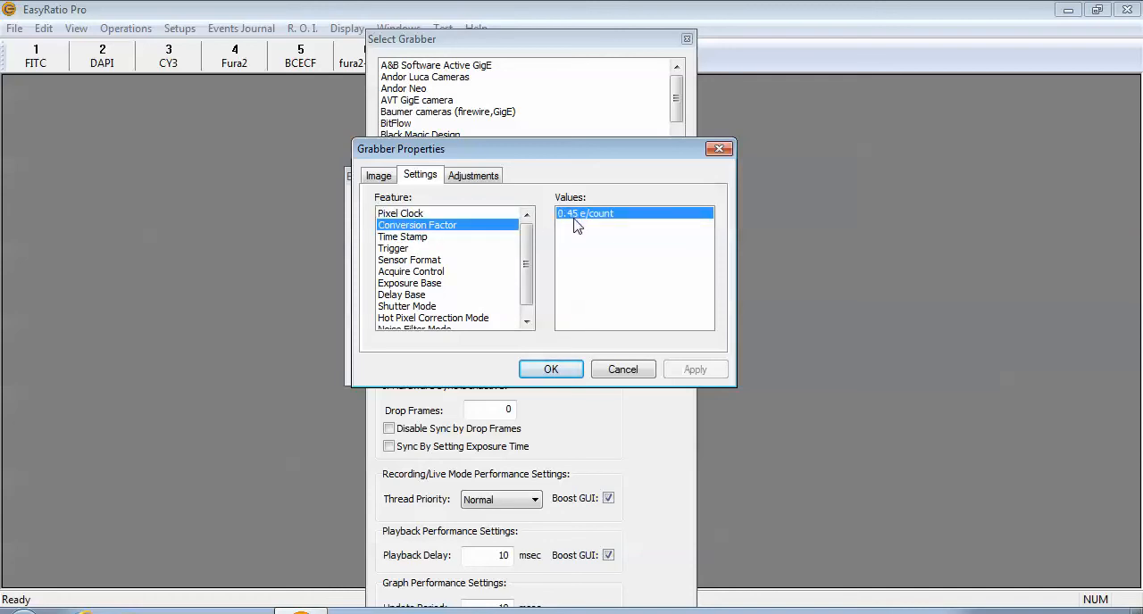
click(416, 238)
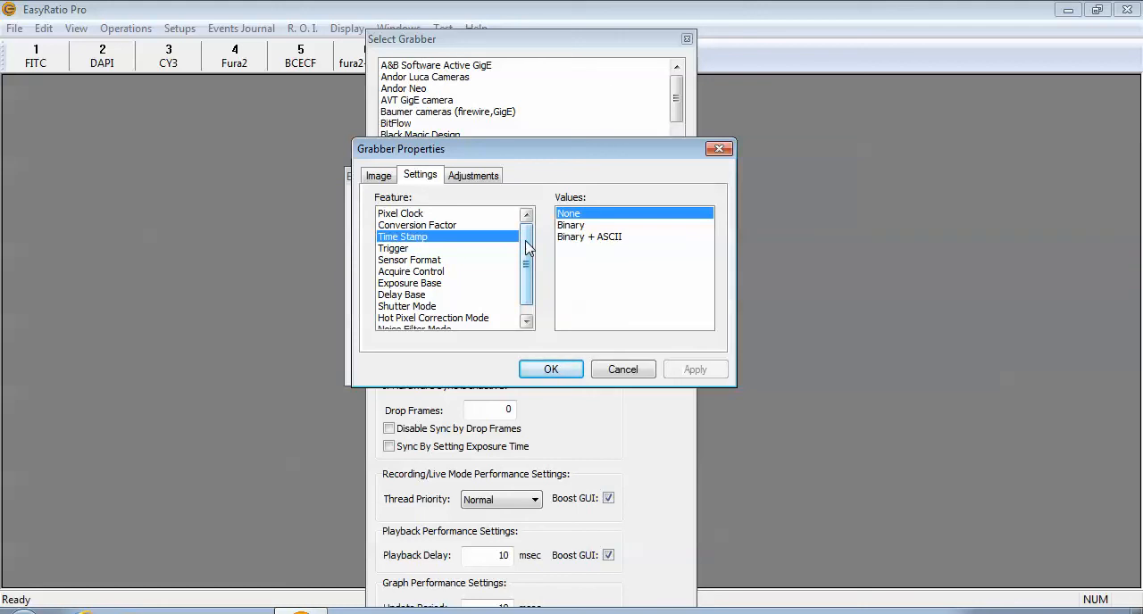
click(402, 249)
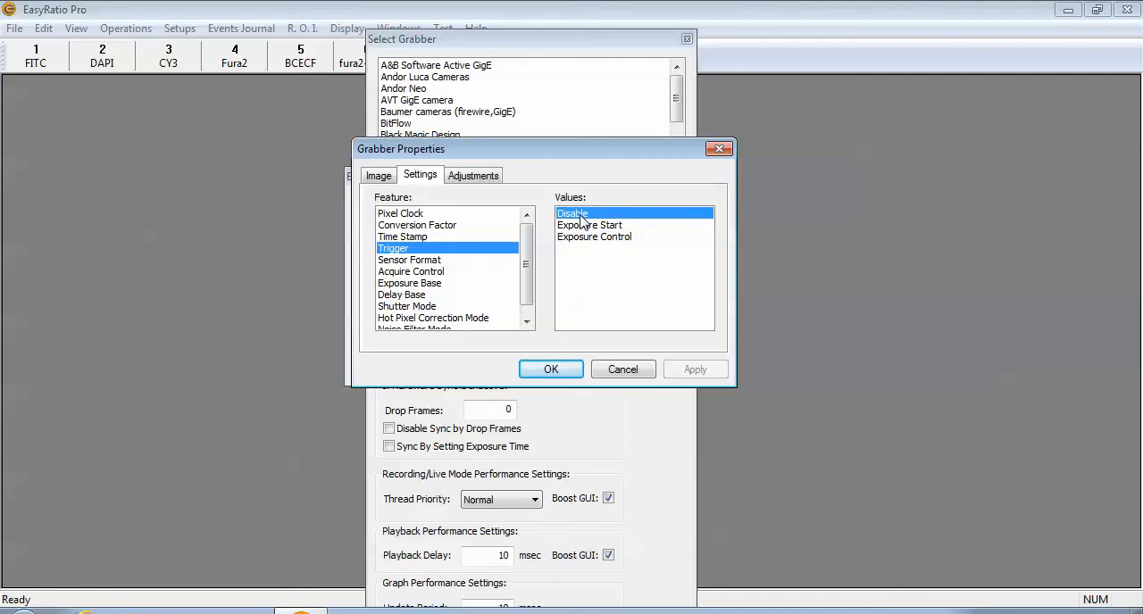
click(423, 262)
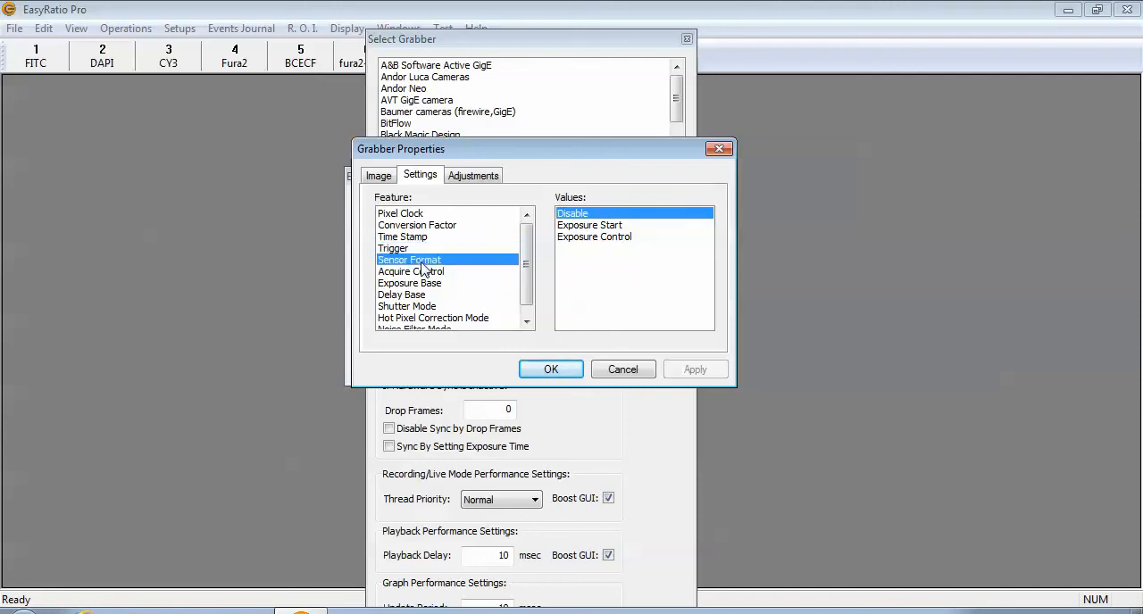
scroll(526, 268, down, 1)
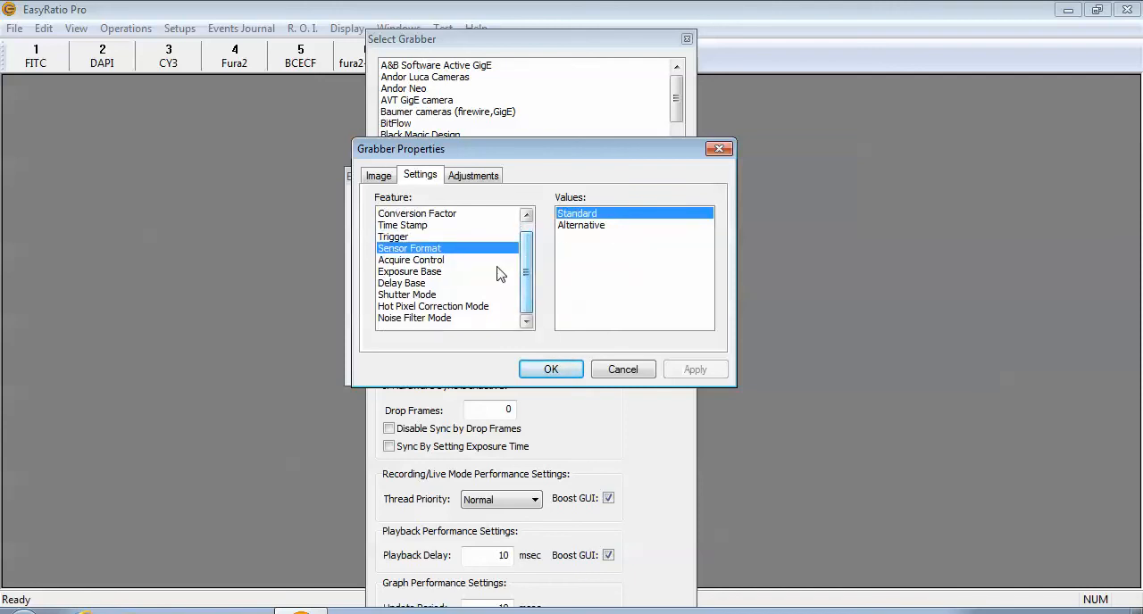
click(418, 261)
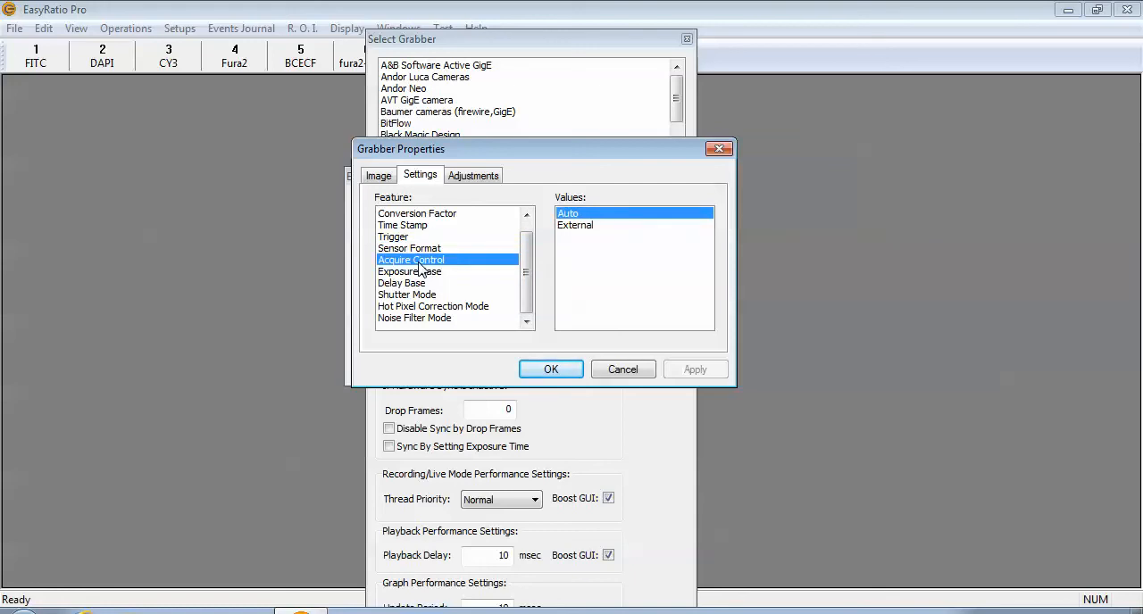
click(430, 274)
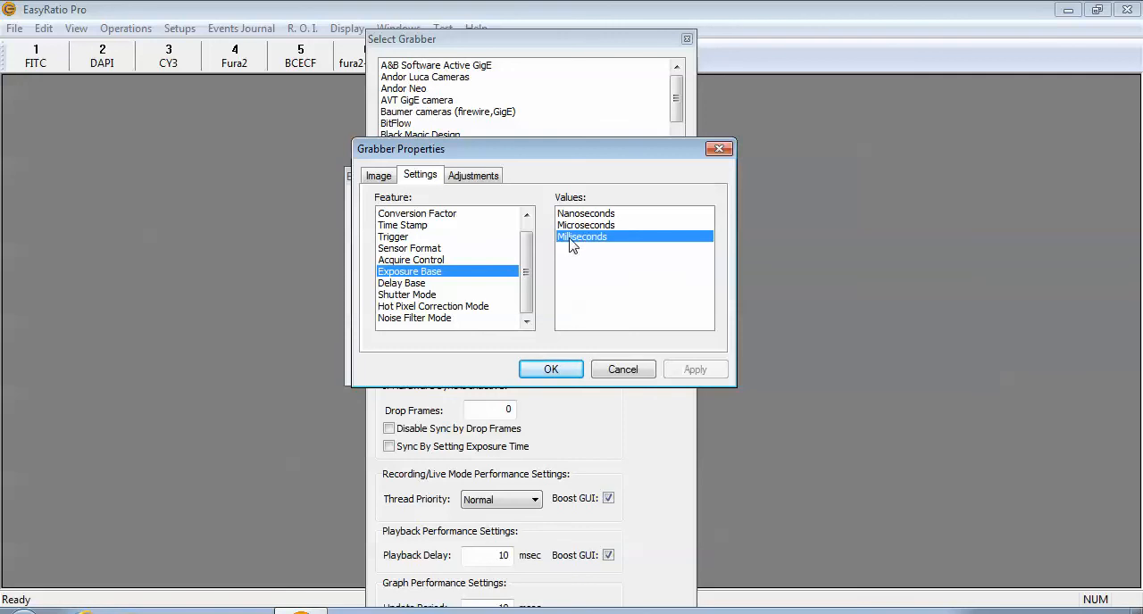
click(426, 284)
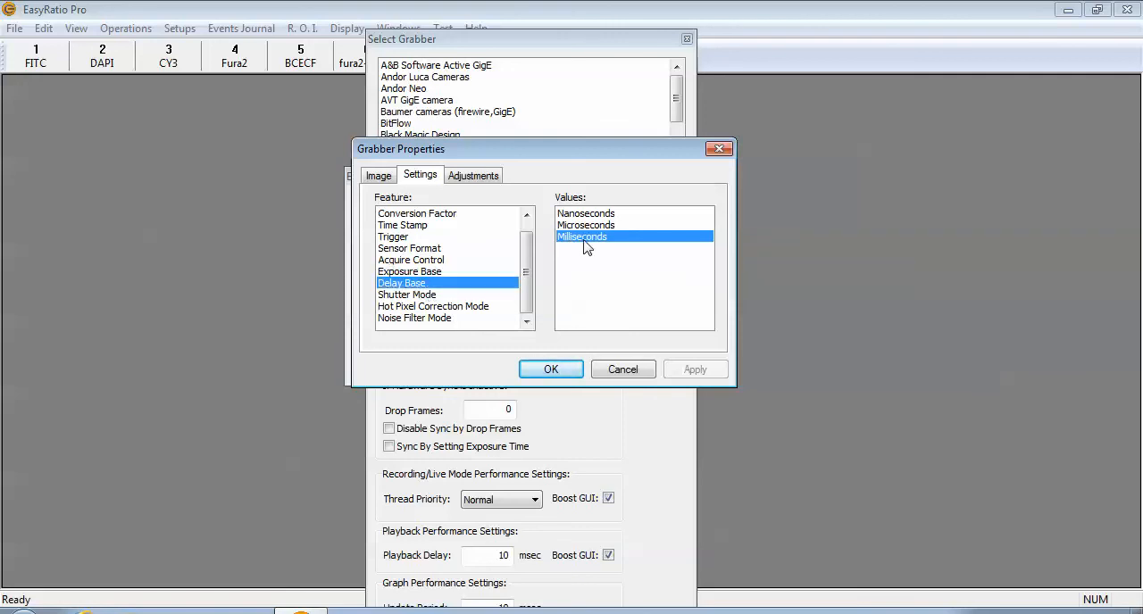
click(426, 296)
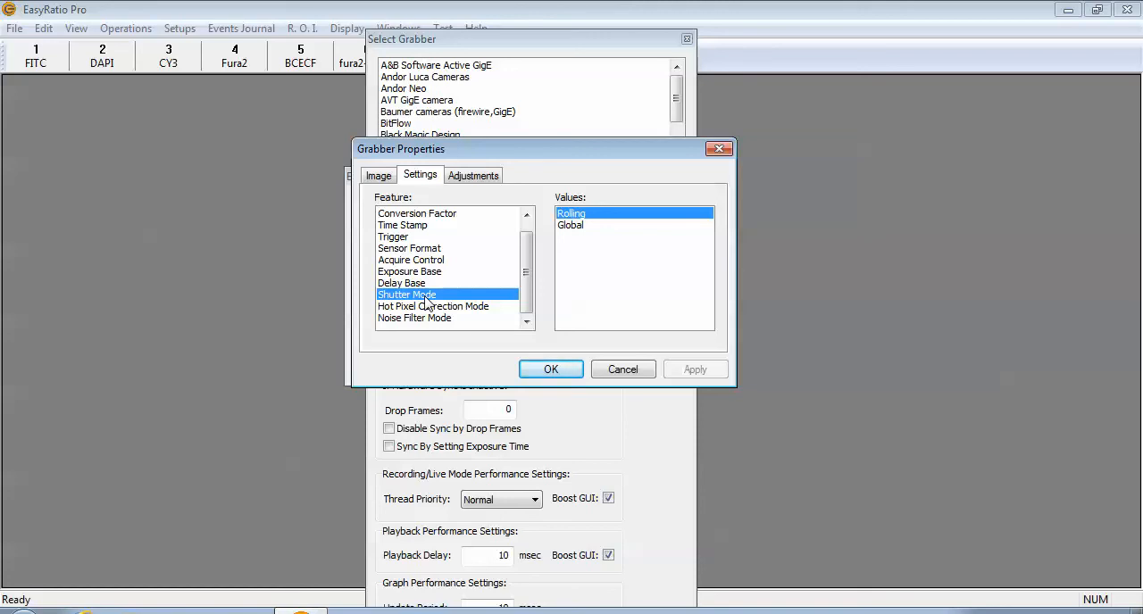
click(415, 308)
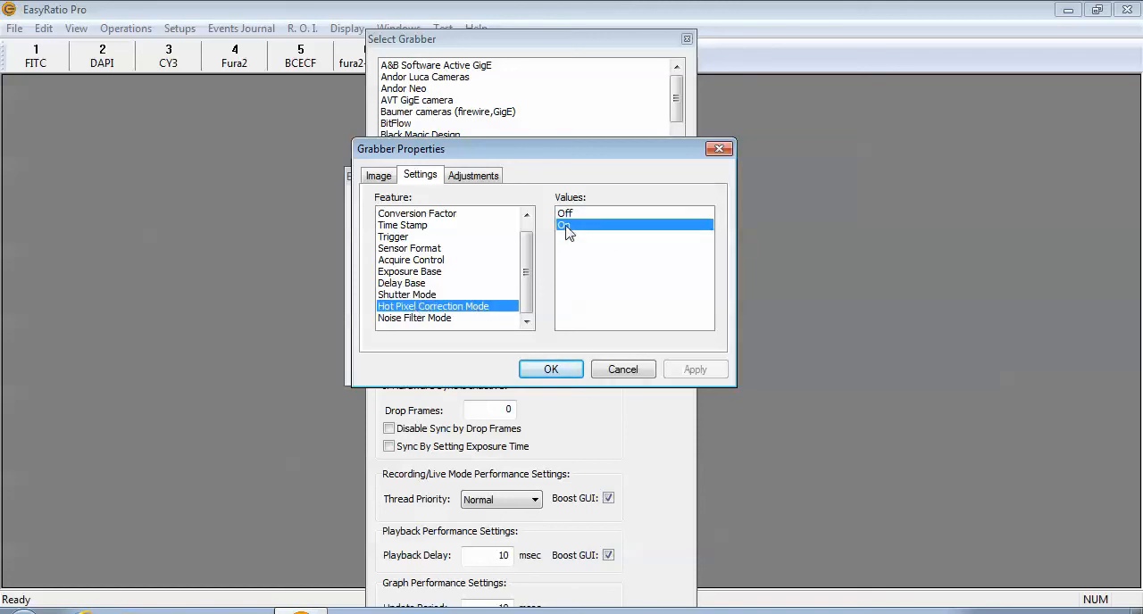
click(416, 320)
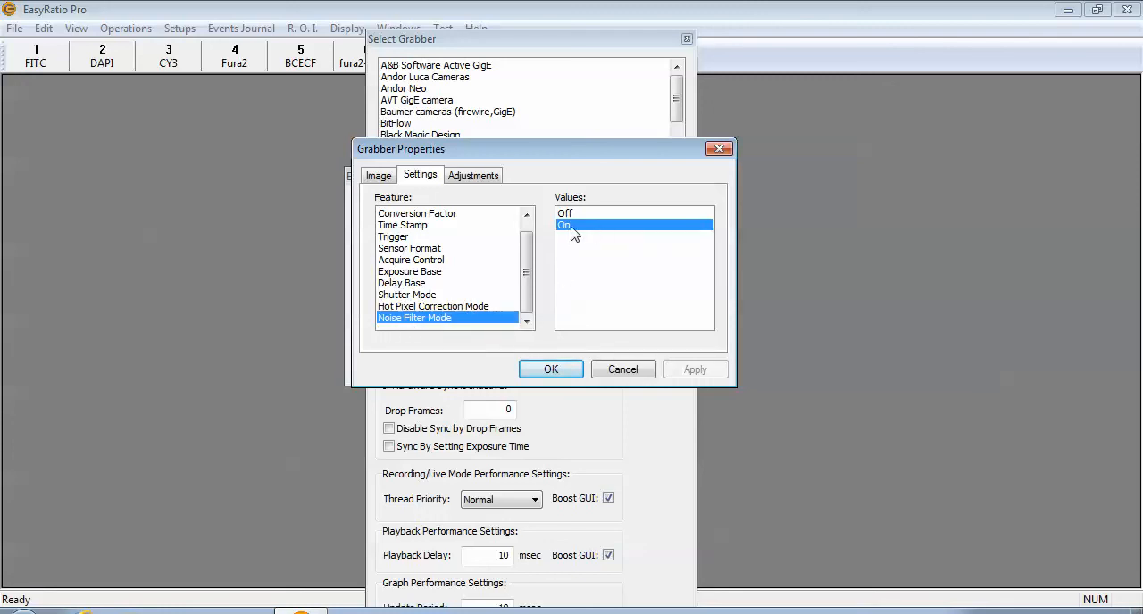
Review the frame rate, exposure, delay, temperature and cooling point adjustments, and accept the grabber properties.
click(480, 177)
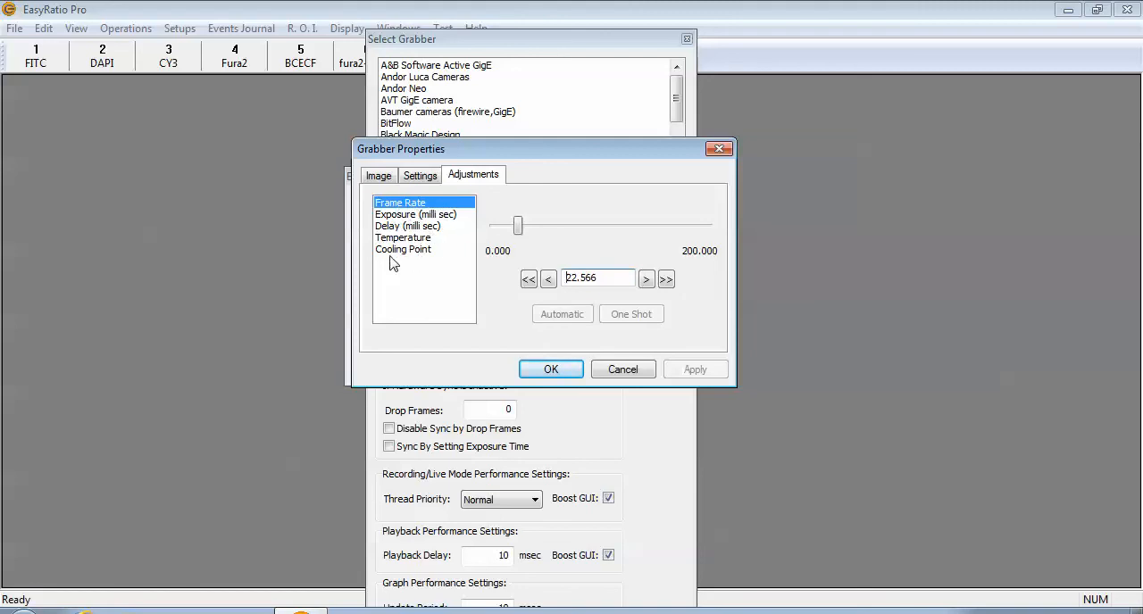
click(433, 217)
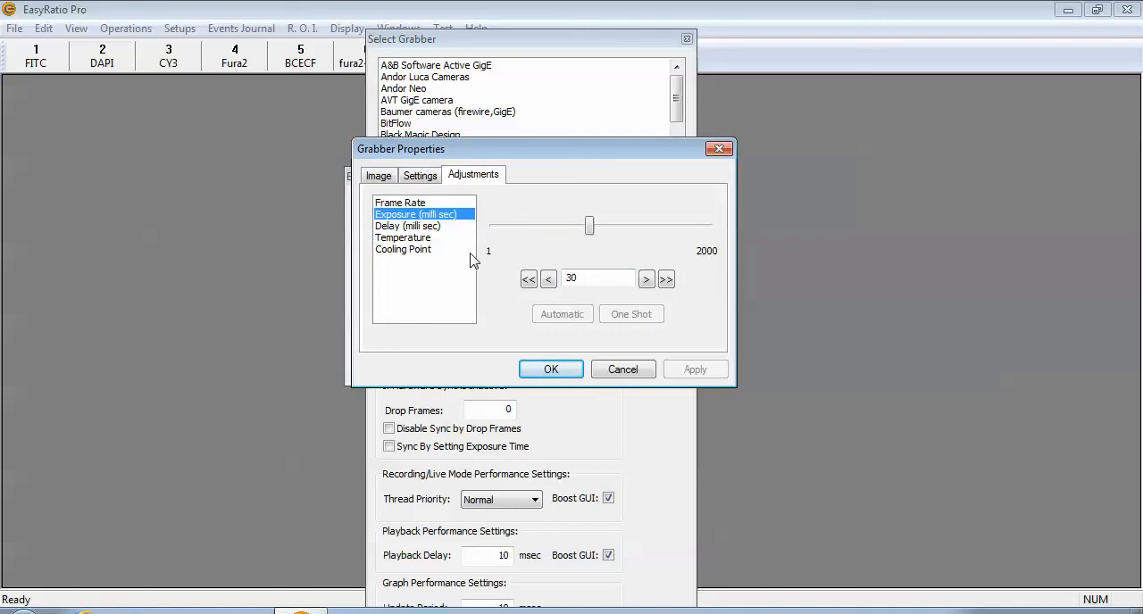
click(437, 227)
click(432, 240)
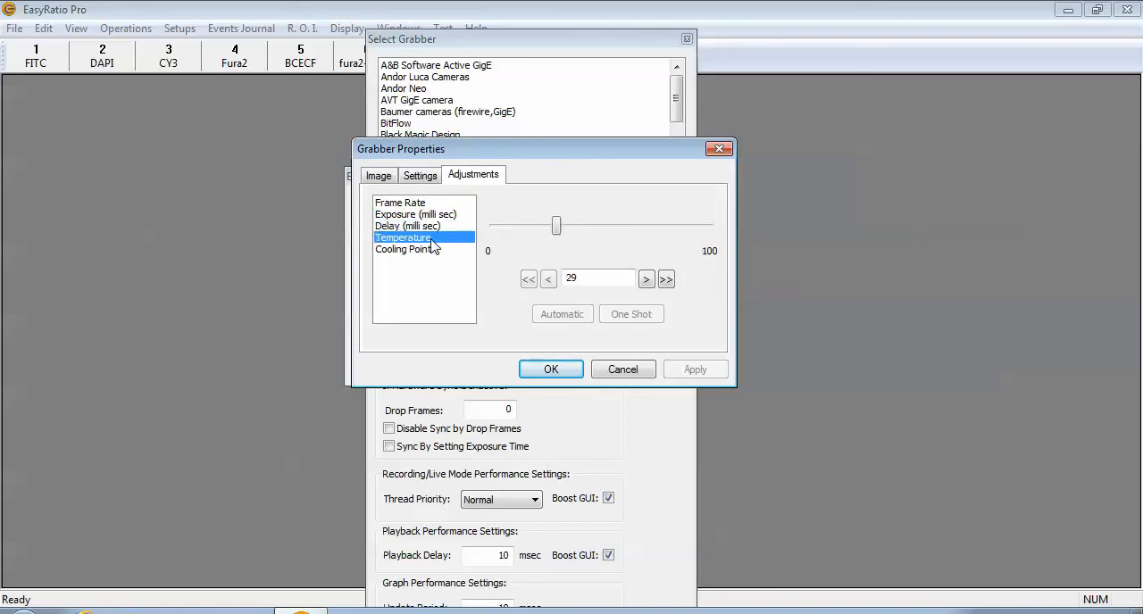
click(427, 249)
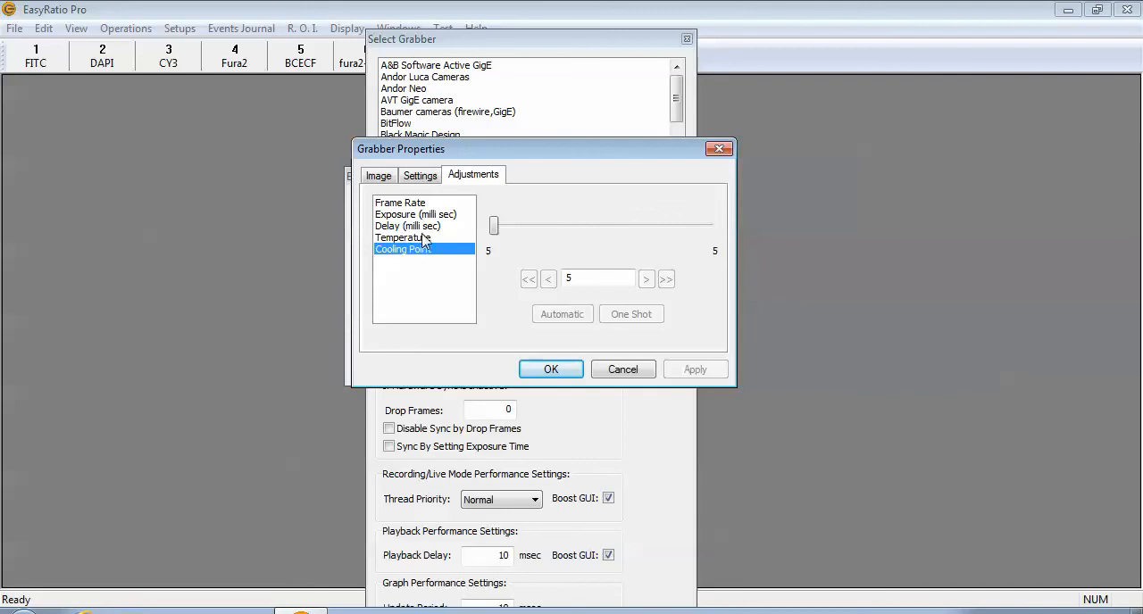
click(419, 204)
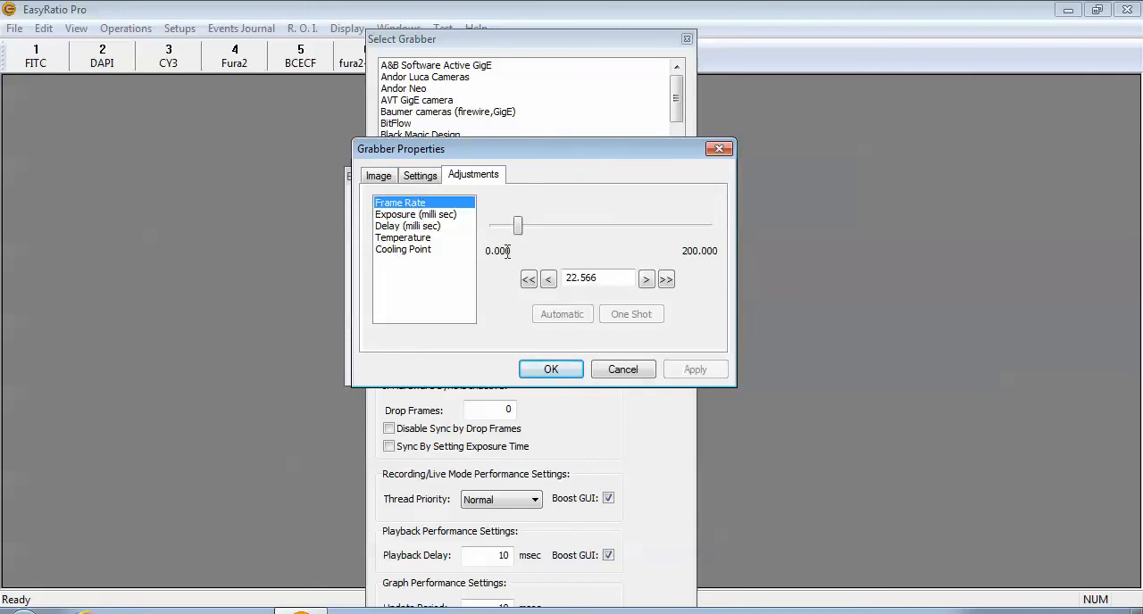
click(551, 369)
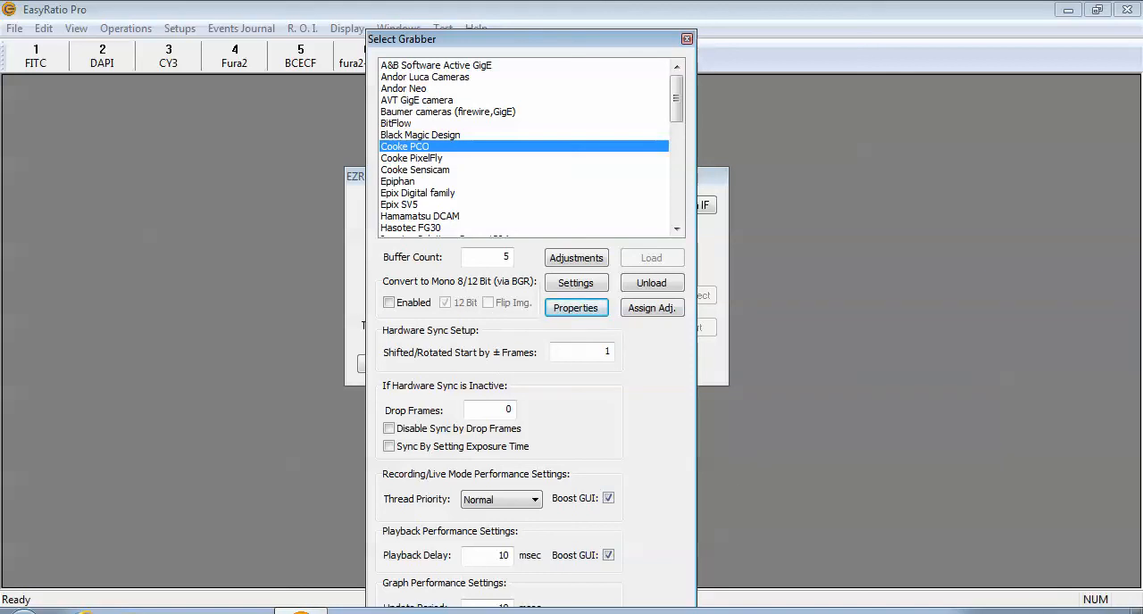
click(990, 612)
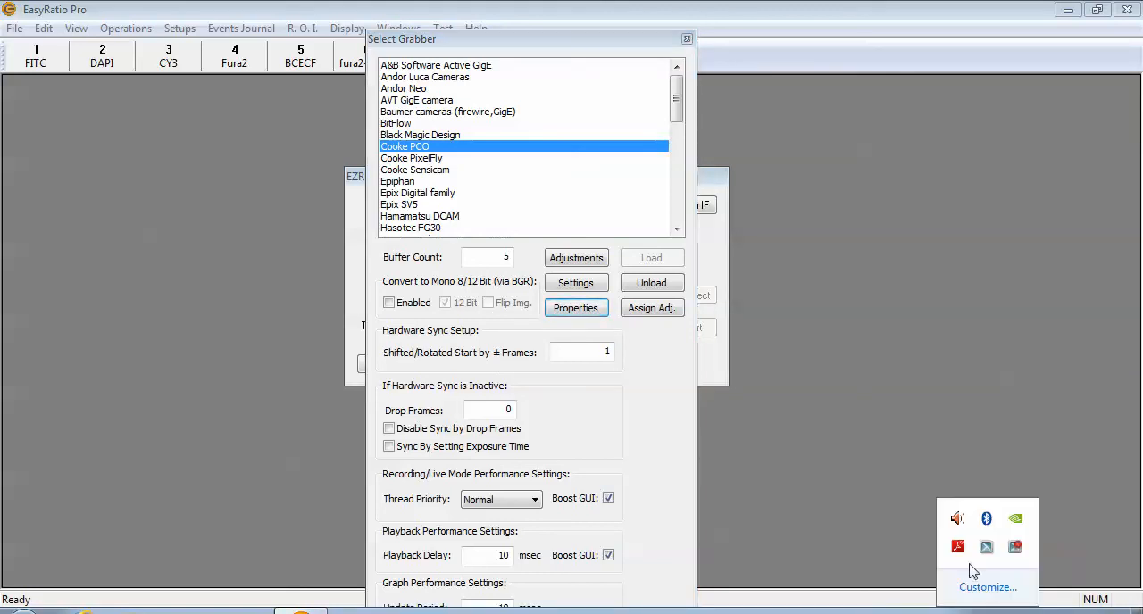